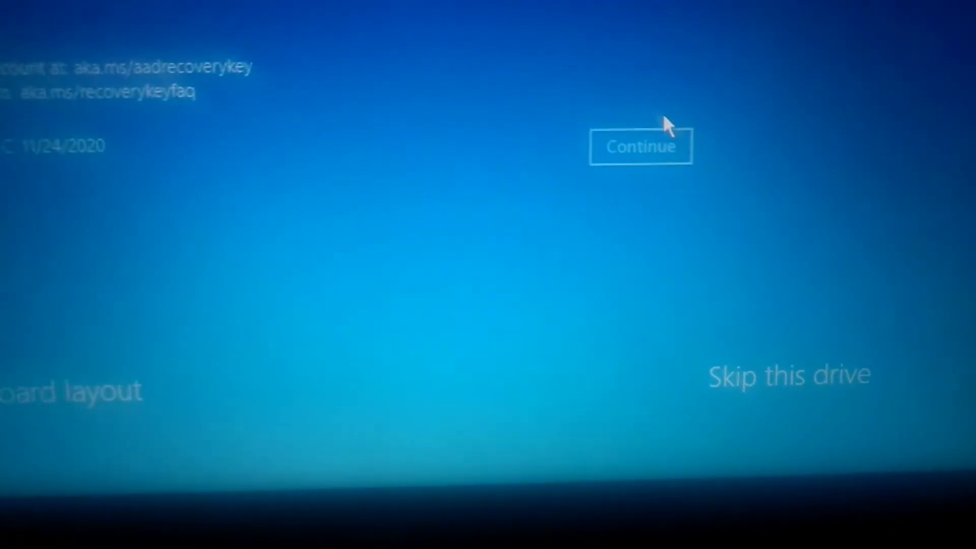
Step: Skip the locked BitLocker drive with Esc to reach the Choose an option recovery menu
key(Escape)
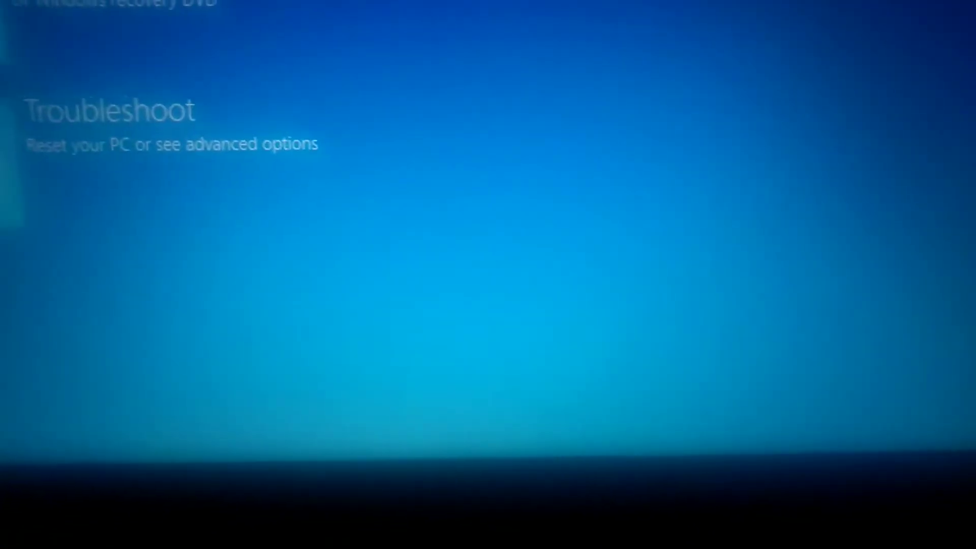